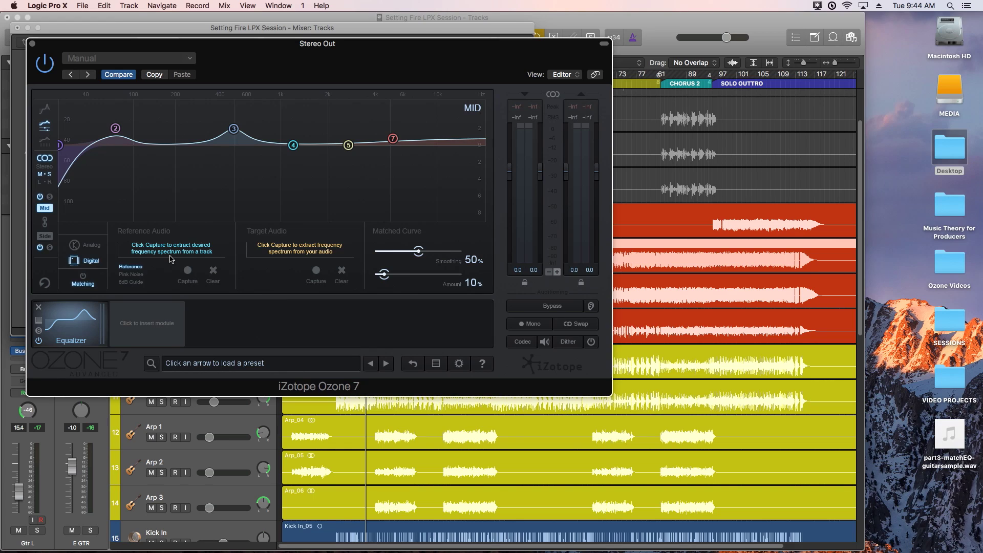
Step: Close the Stereo Out Ozone 7 window to return to the mixer
left_click(31, 44)
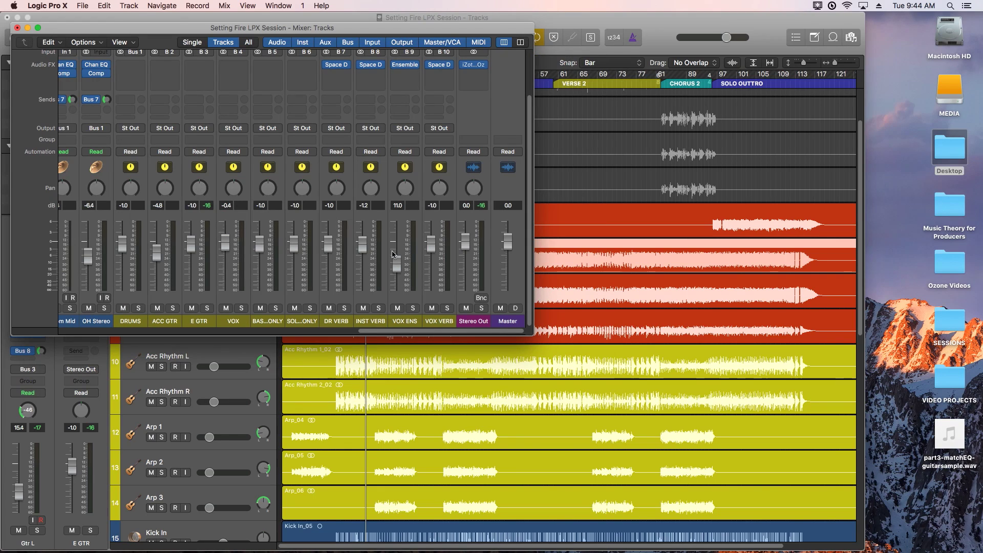
Step: Solo the E GTR bus and select the Gtr L and Gtr R channels together
left_click_drag(519, 334, 463, 337)
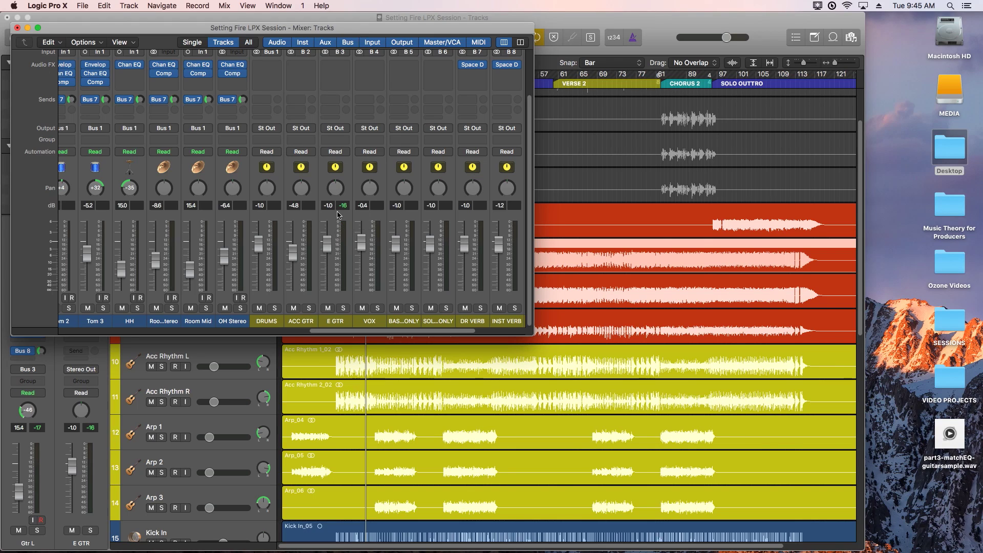
left_click(343, 309)
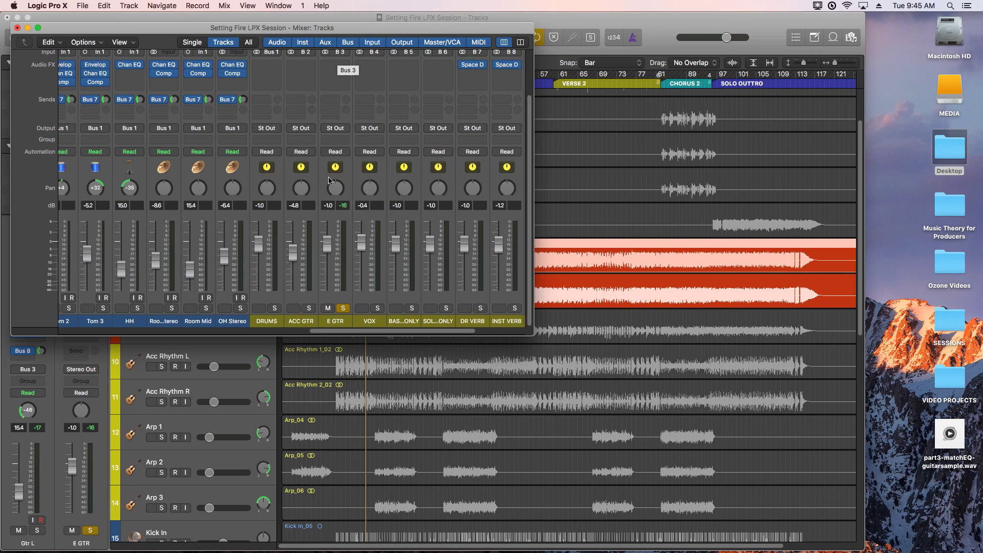
left_click_drag(319, 331, 180, 331)
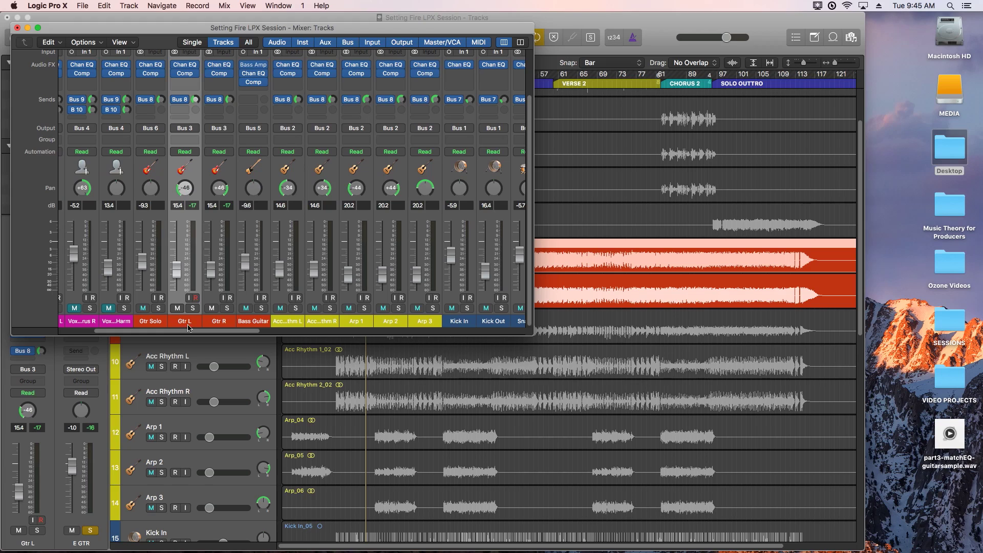
left_click(205, 322, "shift")
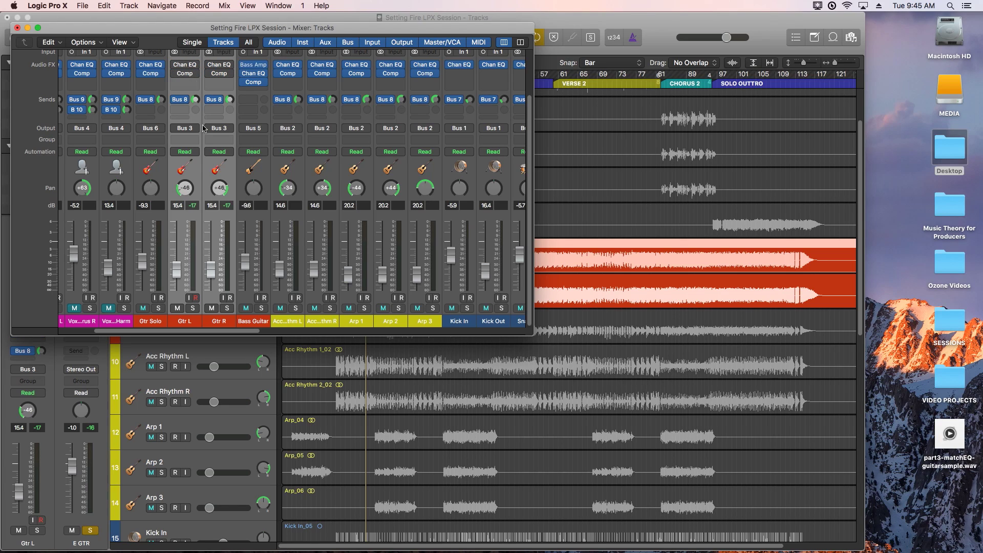
Step: Start playback and lower the Gtr L and Gtr R faders together to 13.0
key("space")
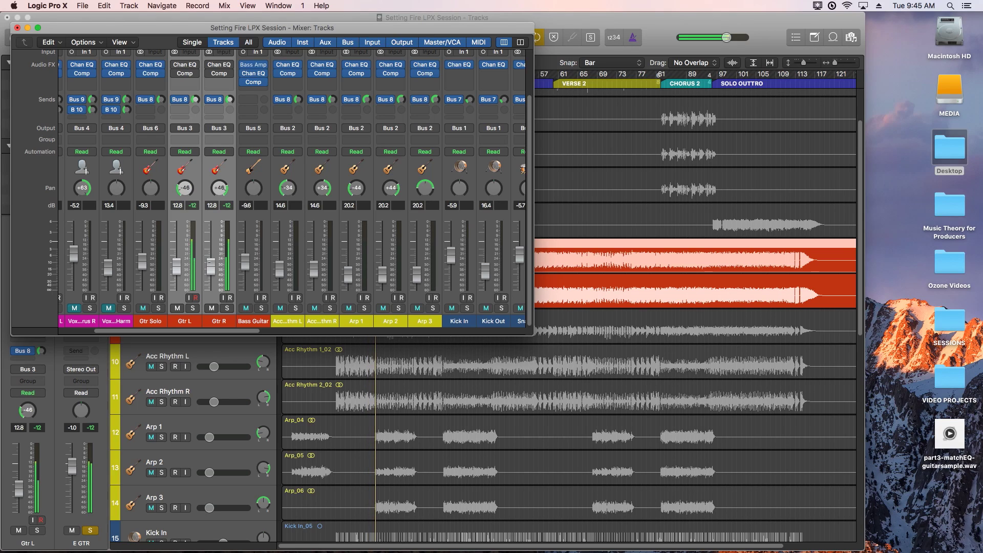
left_click_drag(210, 266, 210, 265)
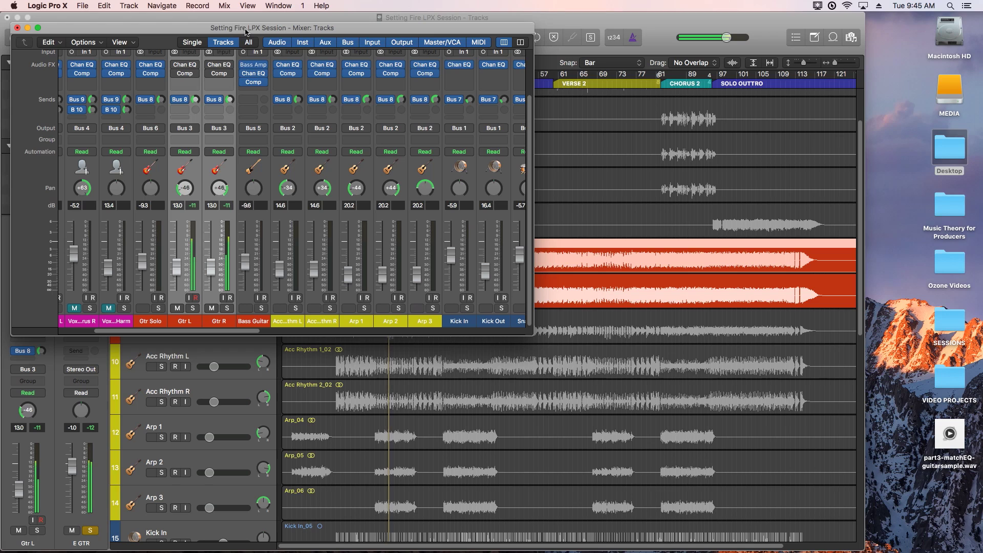
left_click_drag(240, 29, 744, 162)
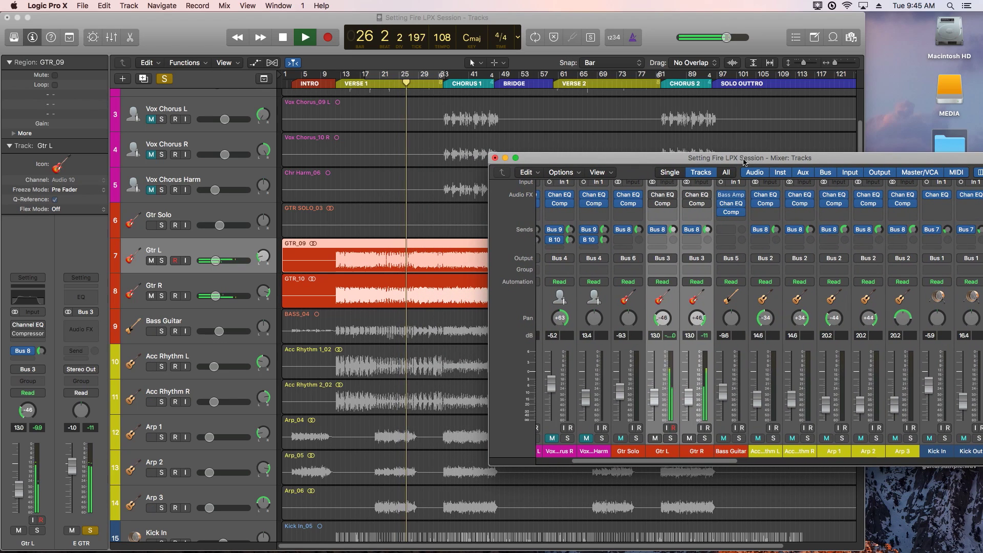
Step: Turn on cycle over bars 17–33, stop playback, and save the project
left_click_drag(743, 161, 329, 106)
key("c")
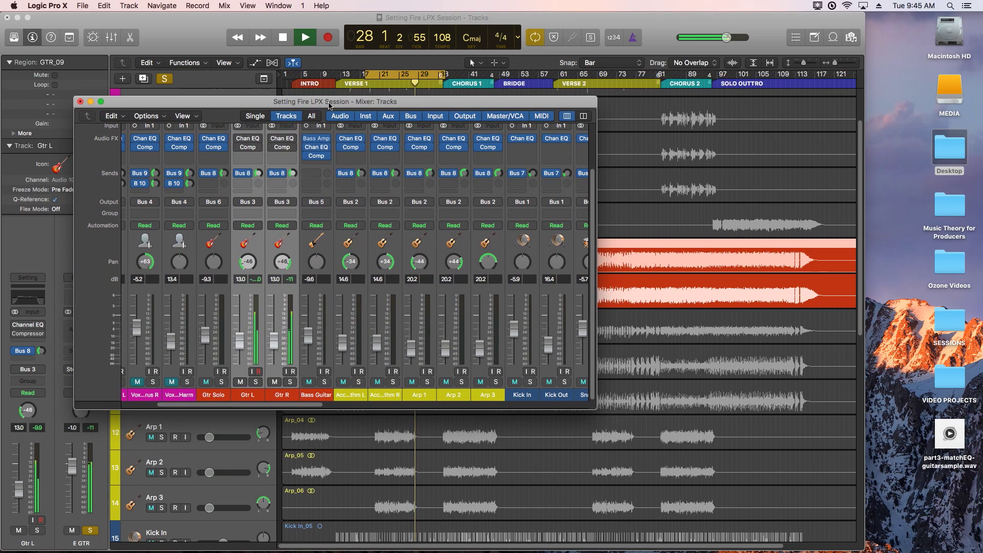
left_click_drag(329, 105, 513, 340)
key("space")
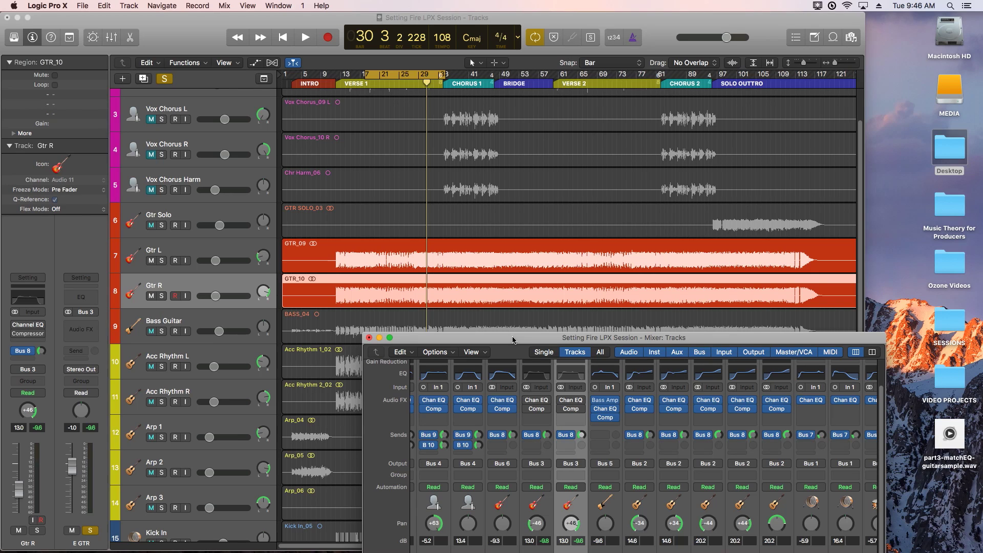
key("super+s")
Step: Close the mixer, add an audio track, and drop part3-matchEQ-guitarsample.wav onto it
key("x")
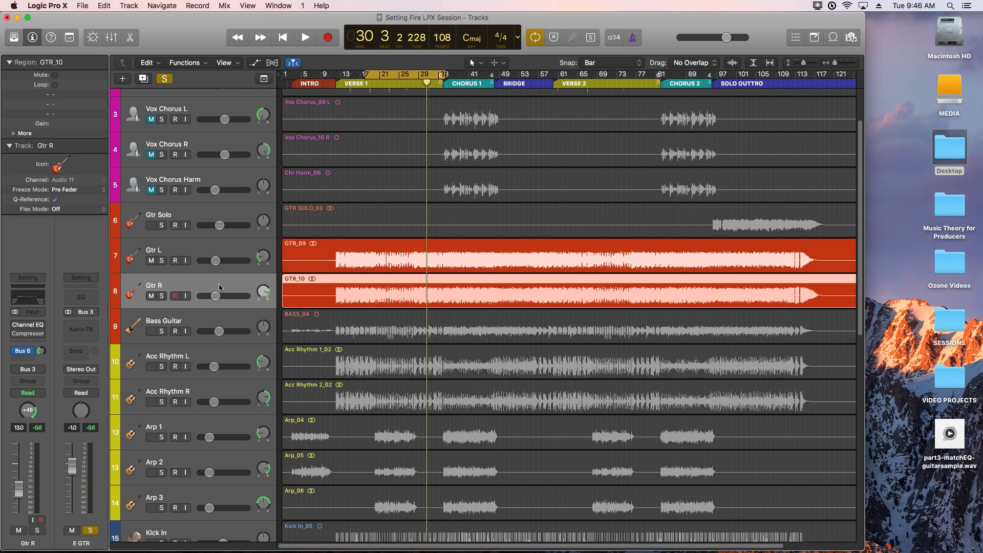
key("alt+super+n")
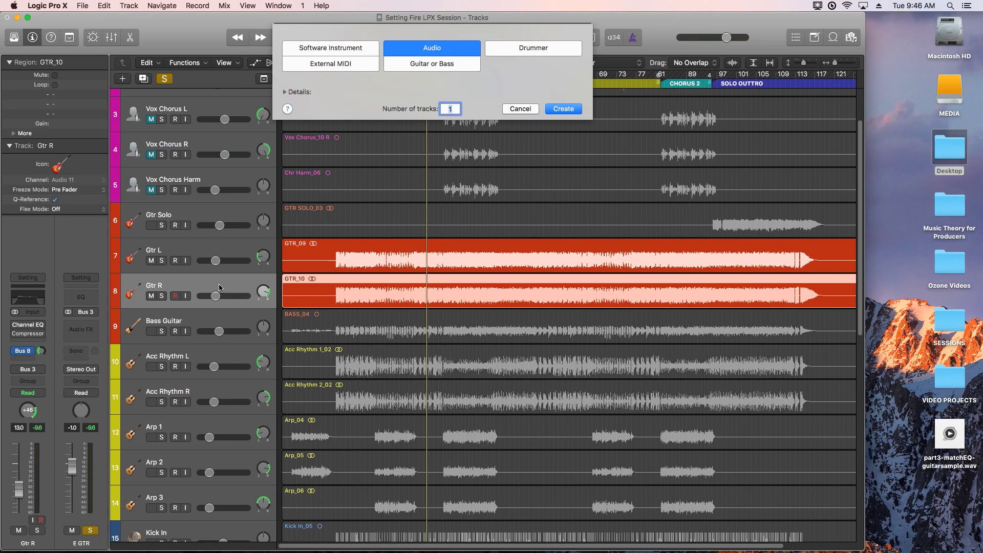
key("Return")
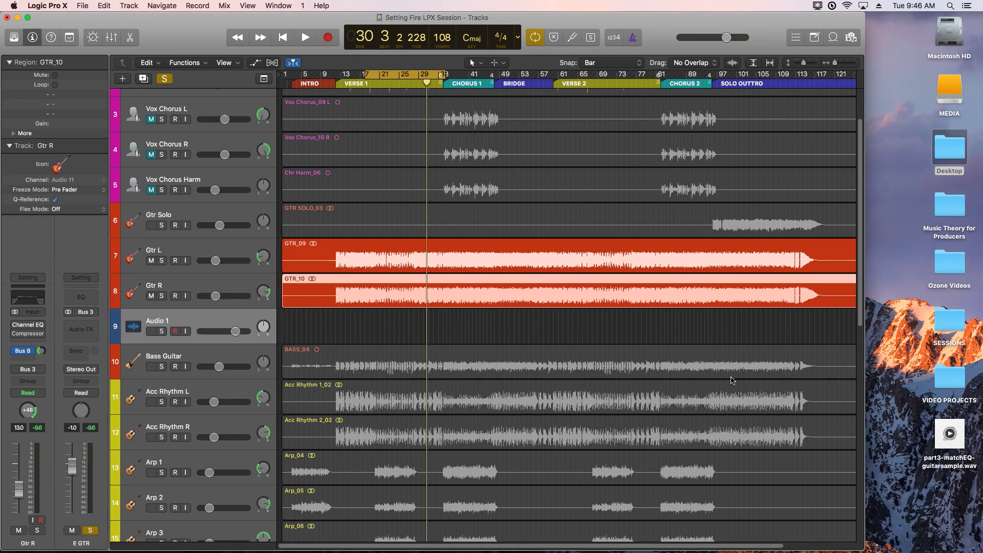
left_click_drag(960, 445, 364, 336)
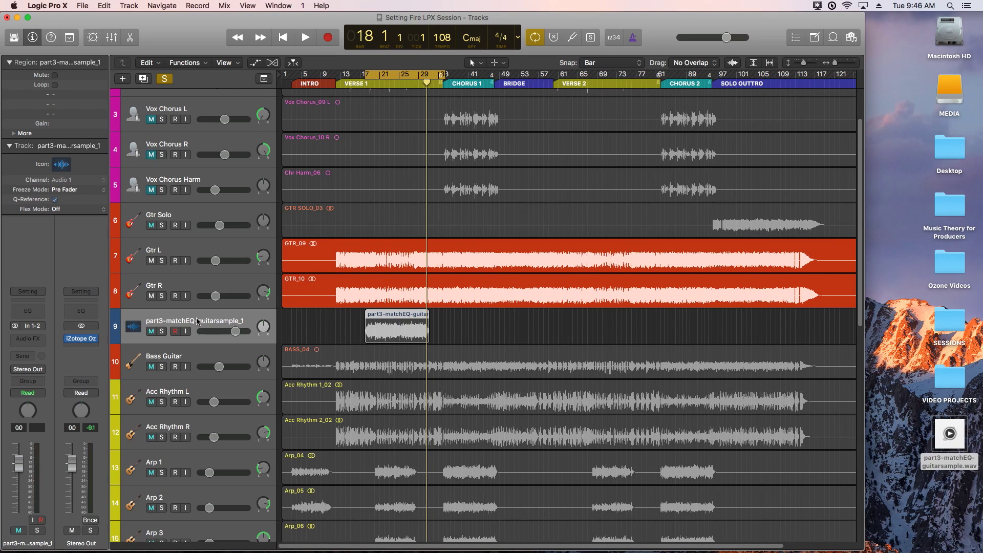
Step: Route the sample track's output to Bus 3 → E GTR and mute Gtr L and Gtr R
left_click(28, 370)
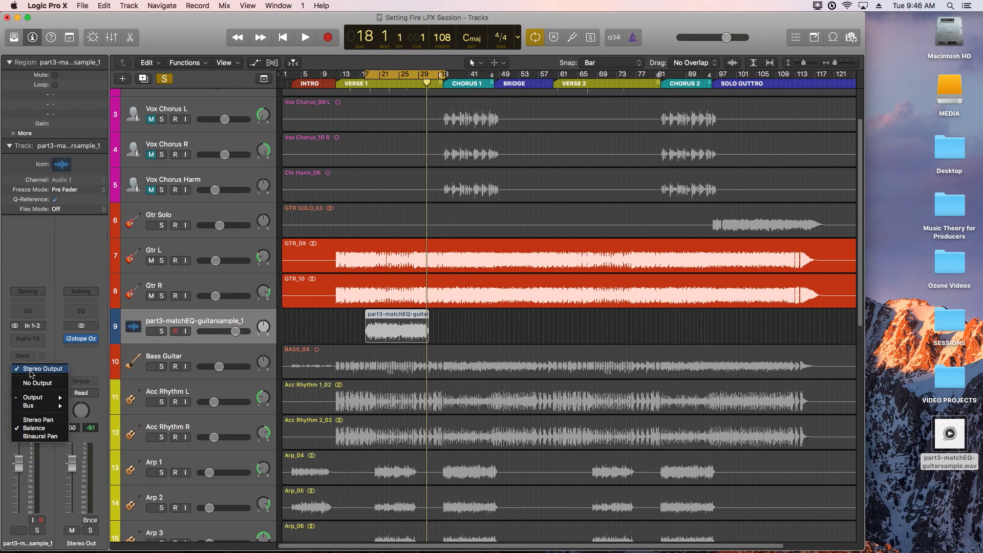
mouse_move(37, 410)
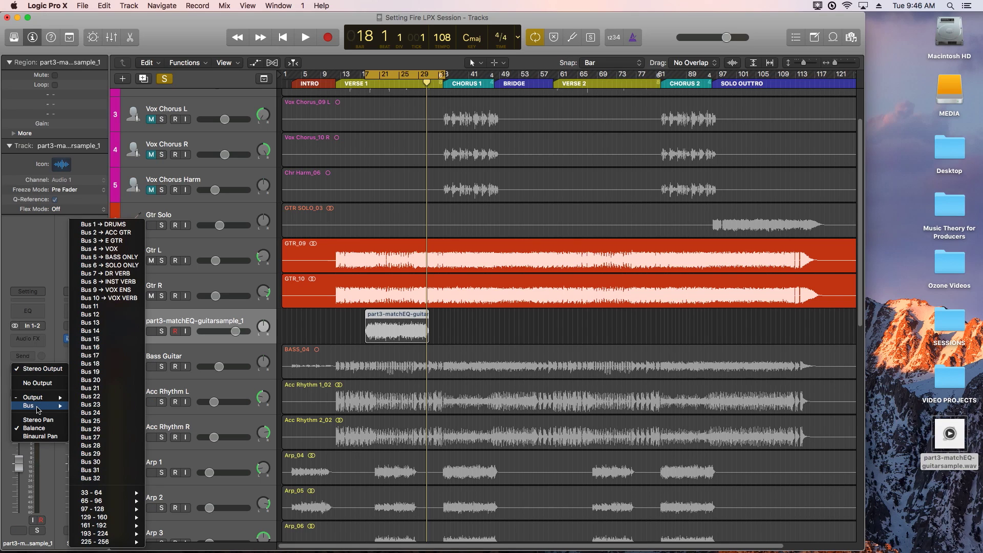
left_click(114, 242)
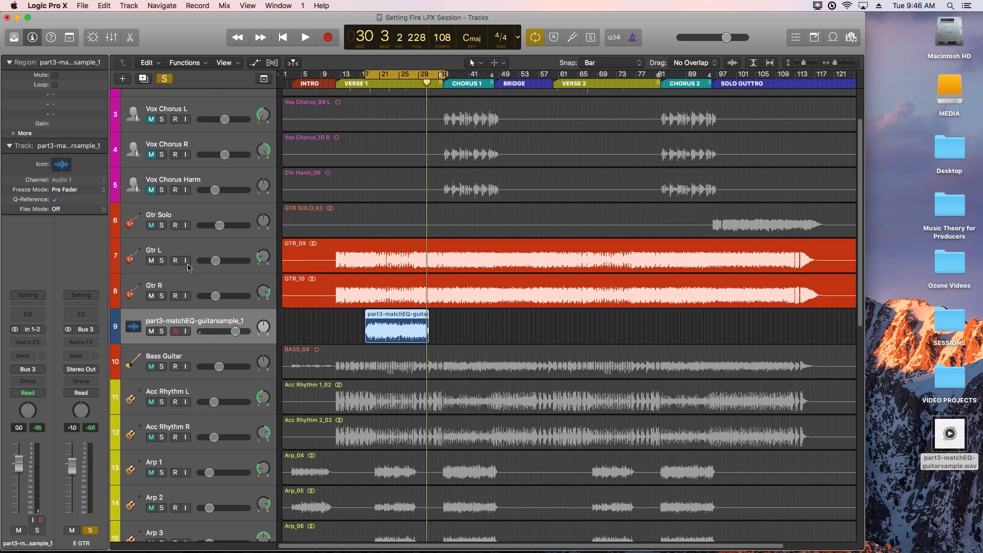
left_click_drag(152, 262, 154, 282)
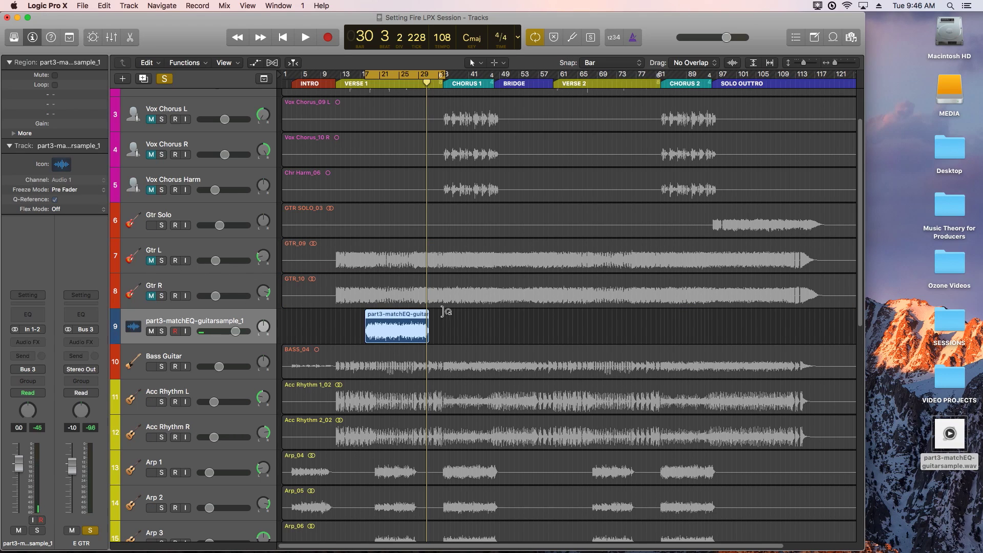
Step: Select the reference sample region and play it from the cycle start
left_click(476, 325)
left_click(400, 323)
key("space")
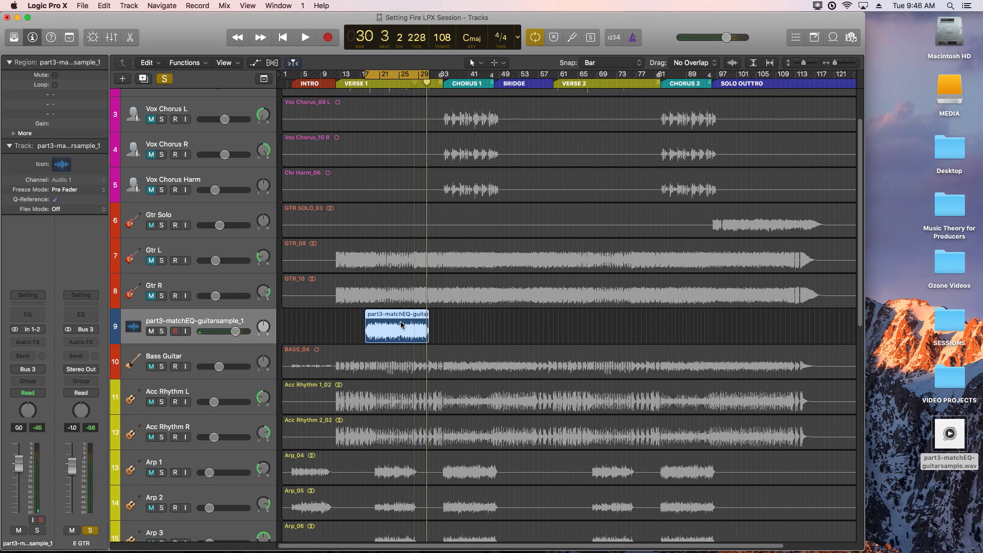
key("space")
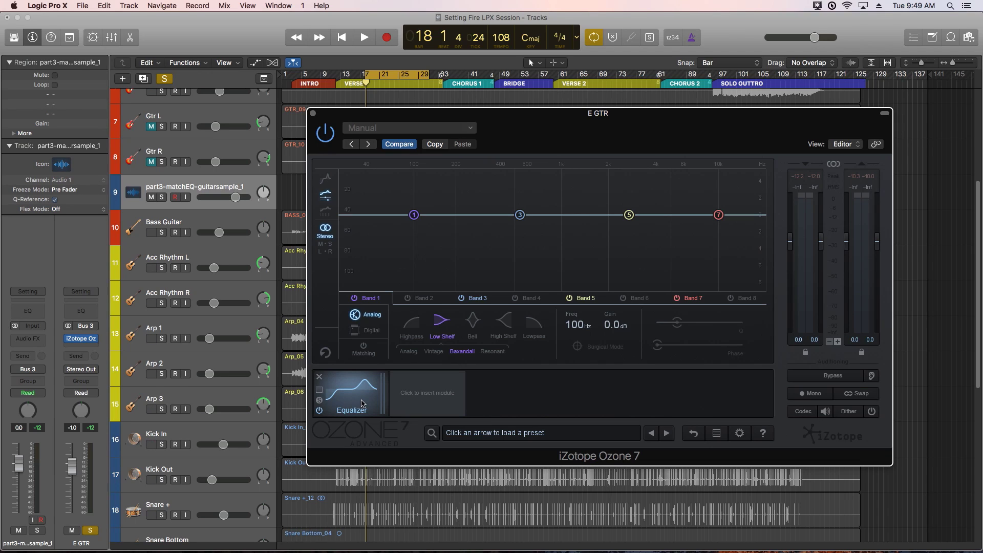
Step: Enable EQ matching, choose a track reference over Pink Noise or 6dB Guide, and start Reference capture
left_click(366, 357)
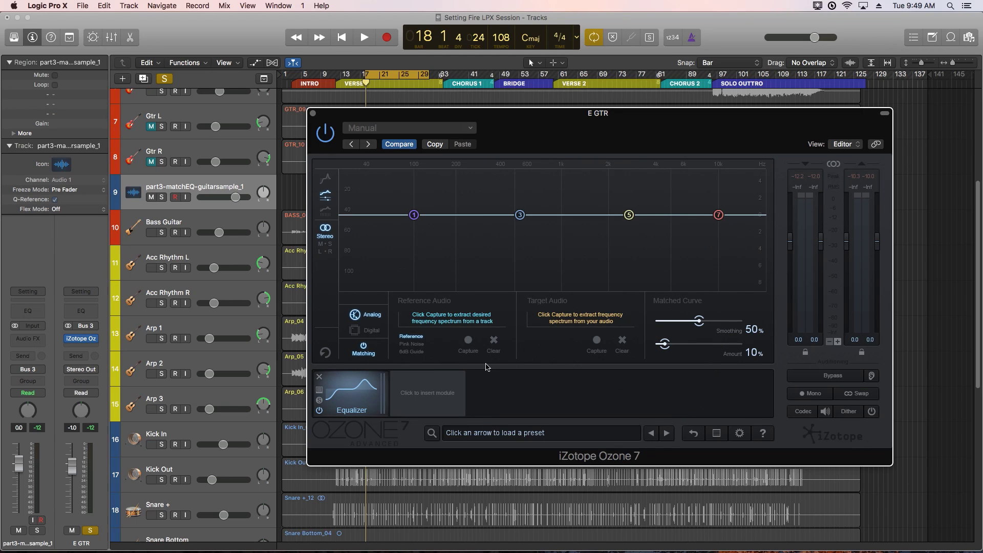
left_click(412, 345)
left_click(411, 352)
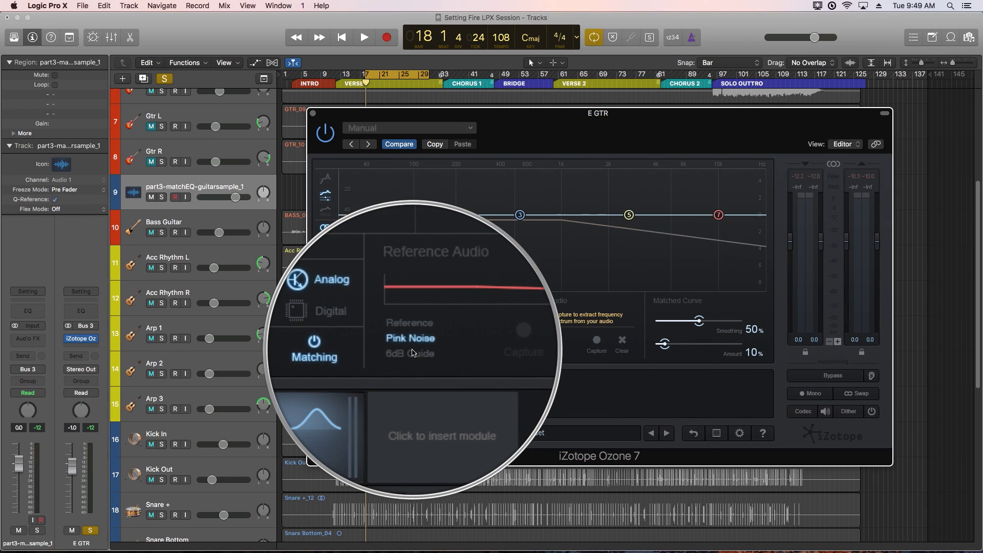
left_click(411, 345)
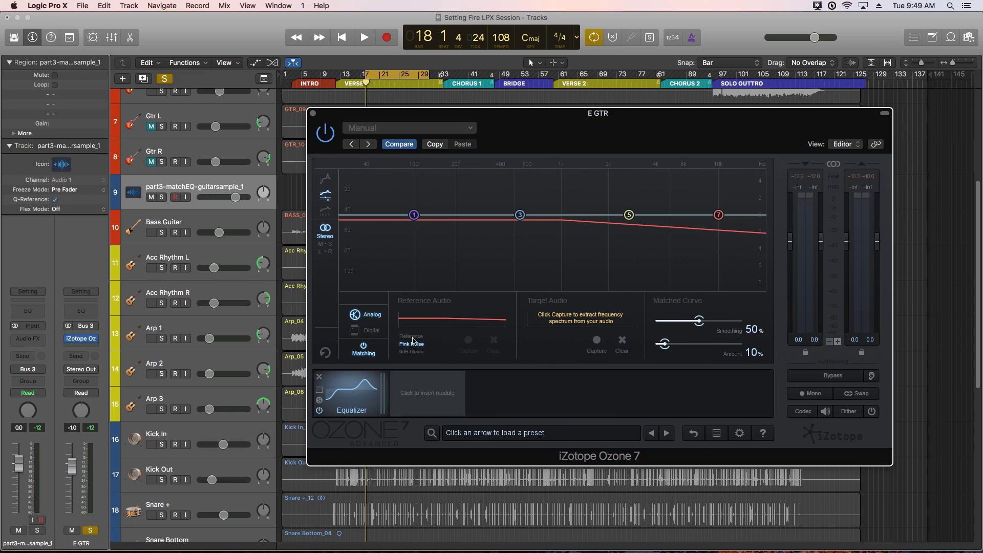
left_click(412, 337)
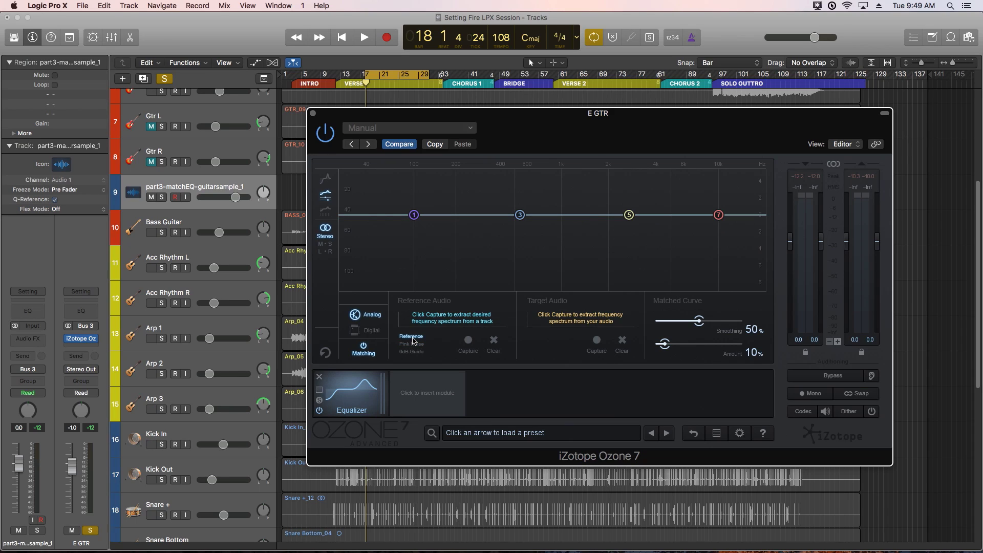
left_click(469, 340)
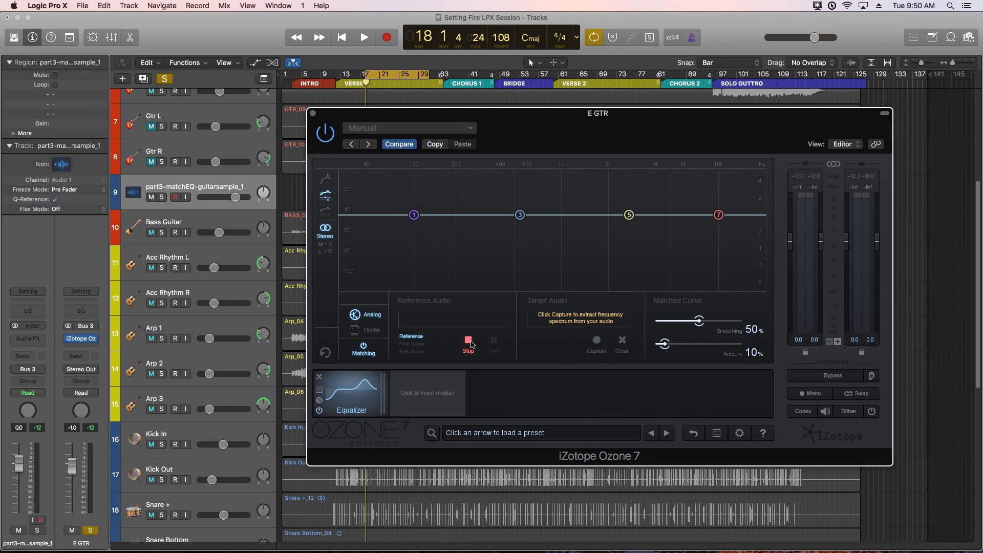
Step: Play the reference guitar sample through, then stop playback and end the reference capture
key("space")
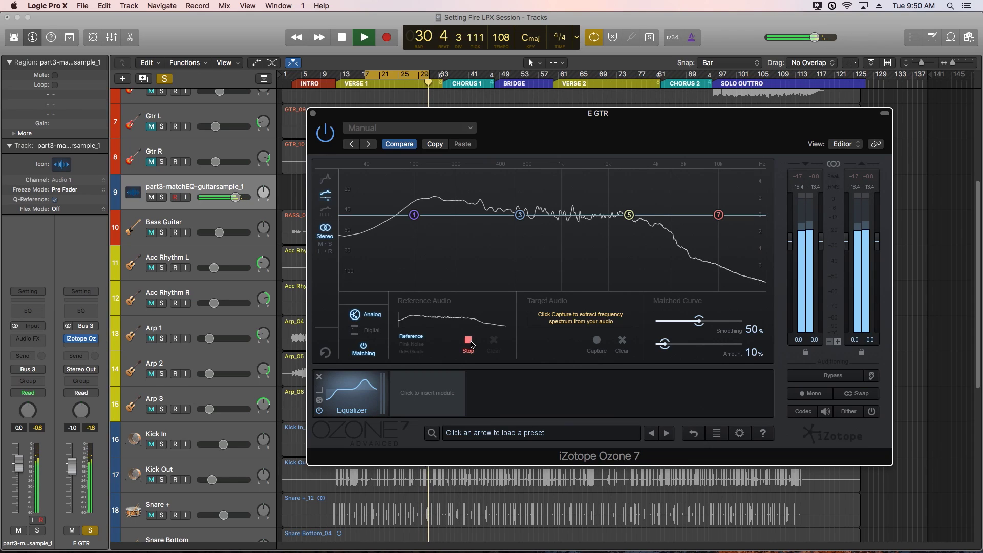
key("space")
left_click(469, 341)
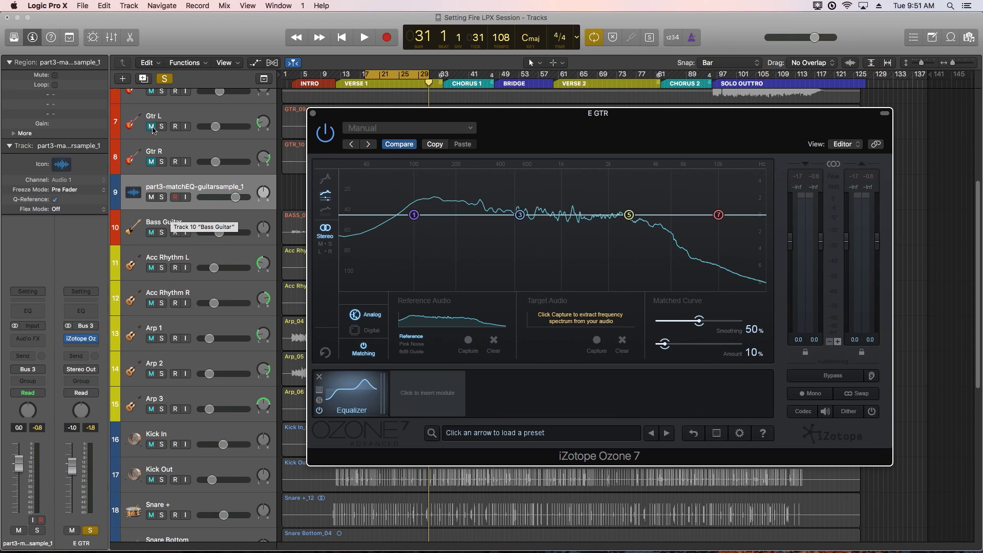
Step: Unmute Gtr L and Gtr R and start capturing the target spectrum
left_click(151, 126)
left_click(151, 162)
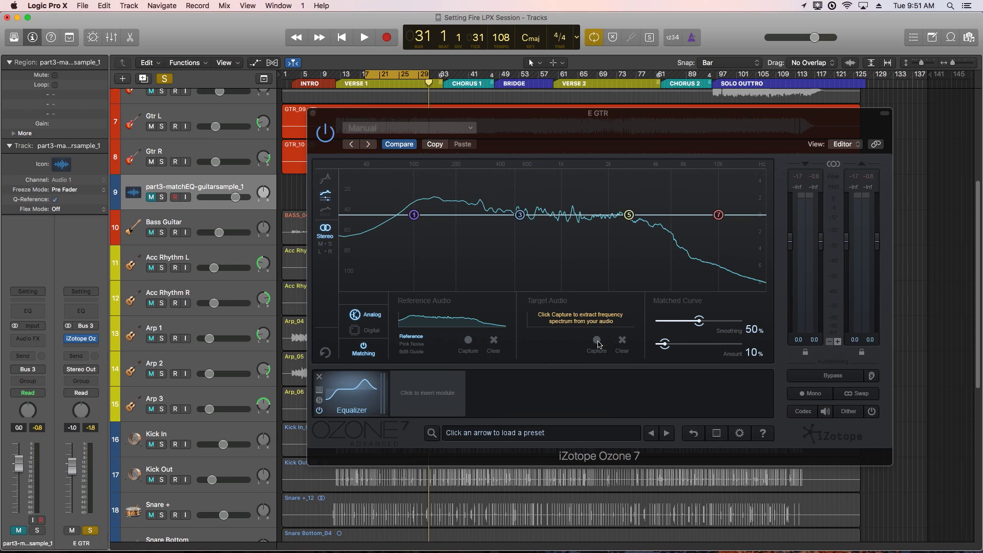
left_click(597, 344)
Step: Play the song with cycle off, then stop the target capture and playback
key("space")
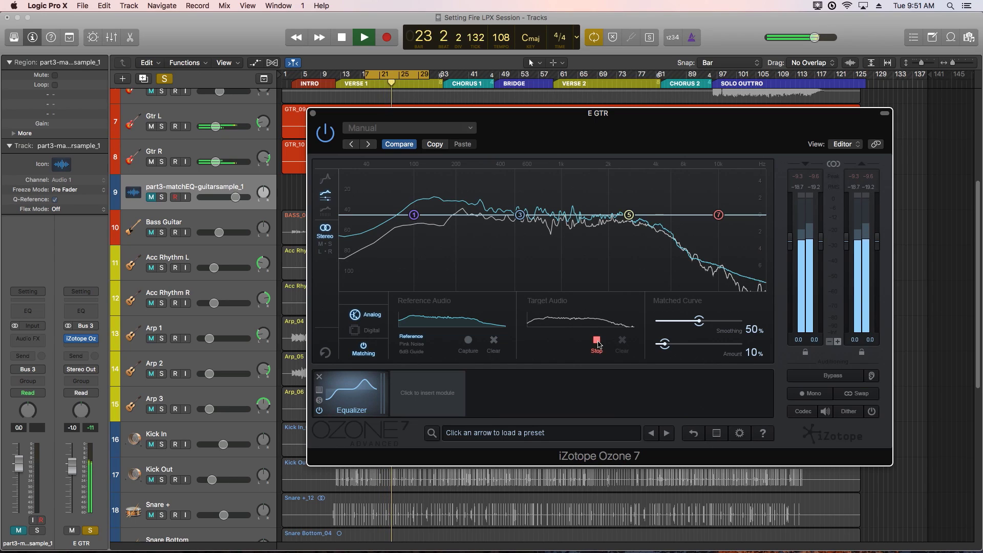
key("c")
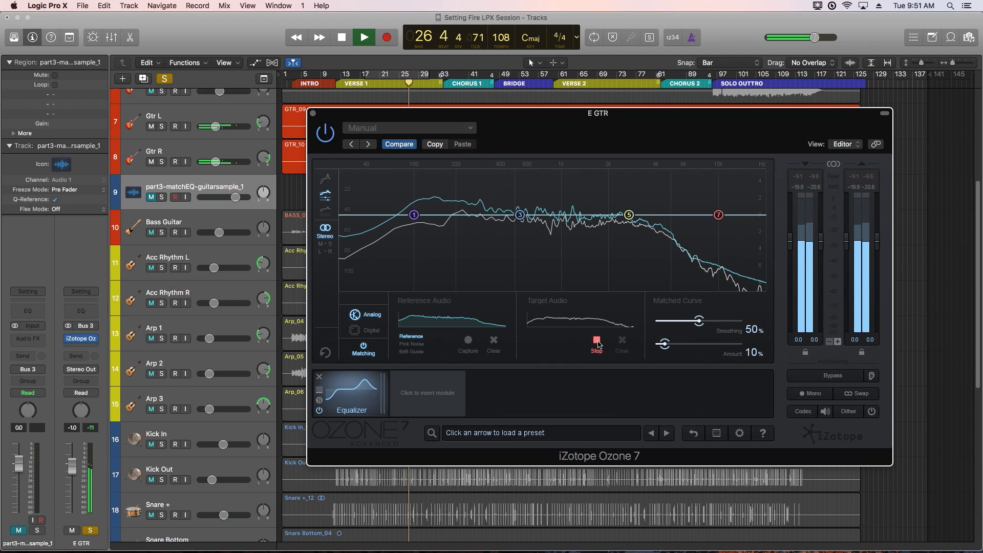
left_click(597, 342)
key("space")
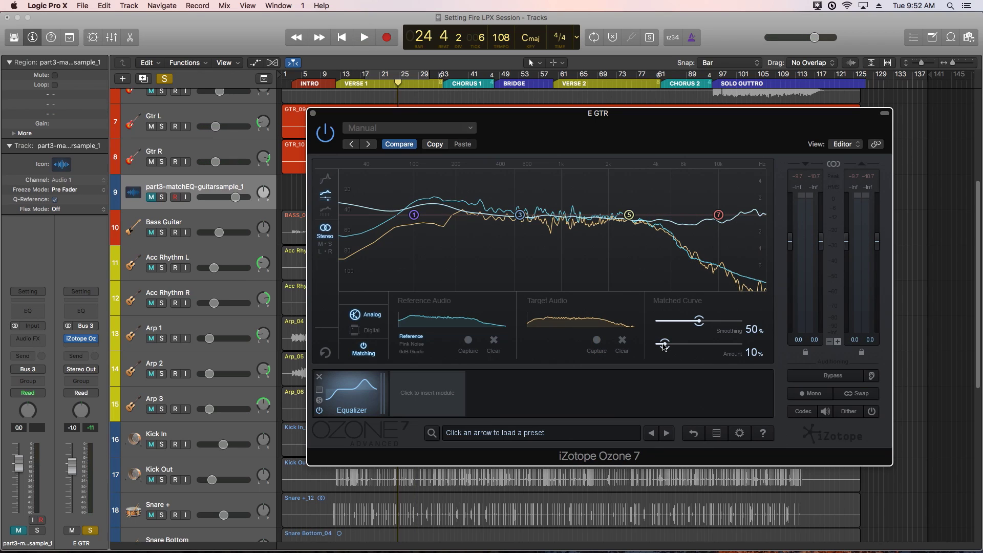
Step: Loop bars 17–29 and set the matched curve to 61% Amount with 51% Smoothing
left_click_drag(664, 345, 707, 346)
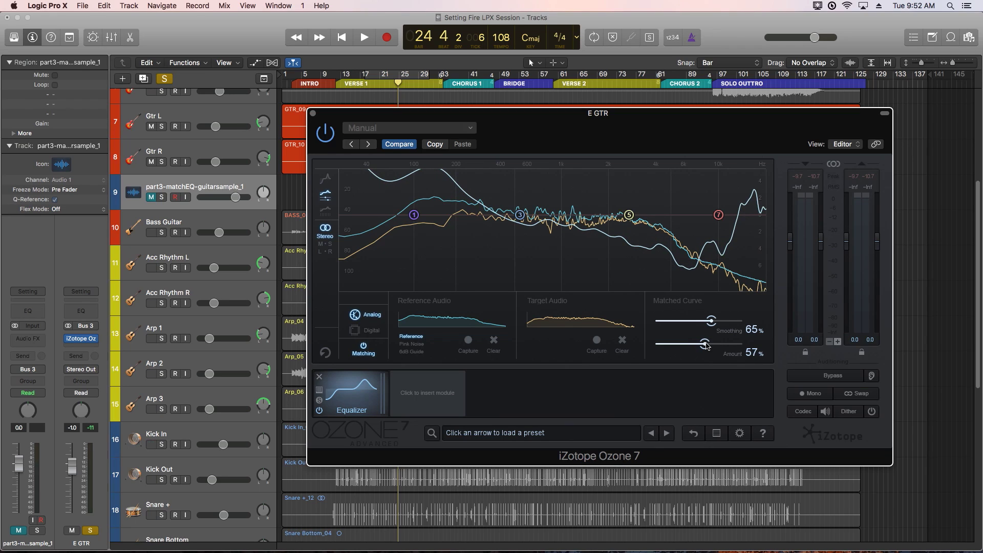
key("c")
key("space")
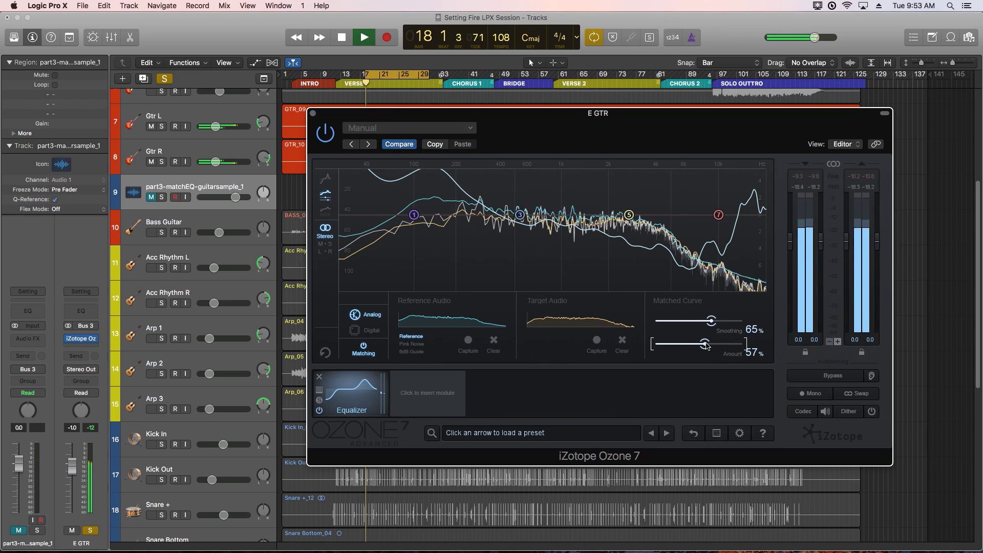
left_click_drag(706, 346, 698, 326)
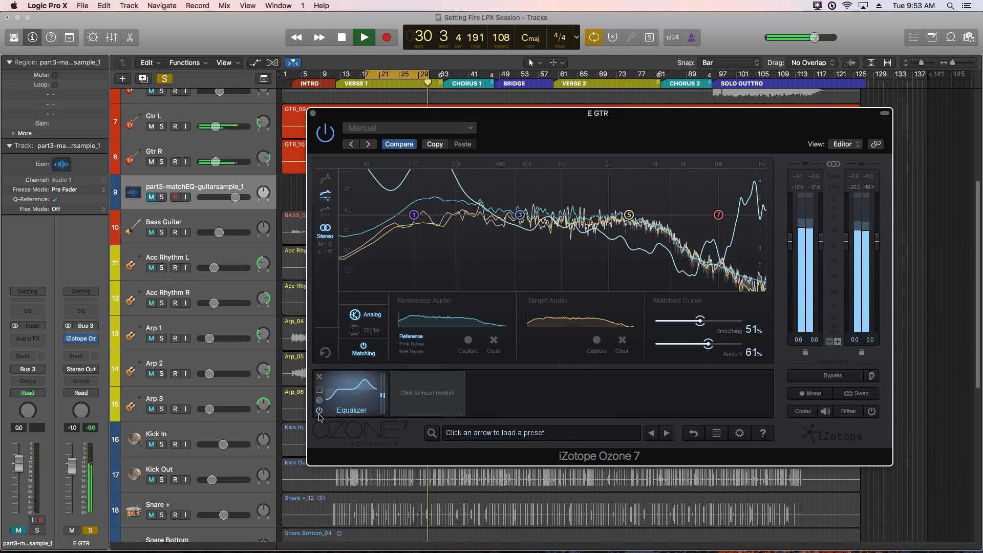
Step: Bypass and re-enable the Equalizer to compare the guitars, then stop playback at bar 21
left_click(319, 412)
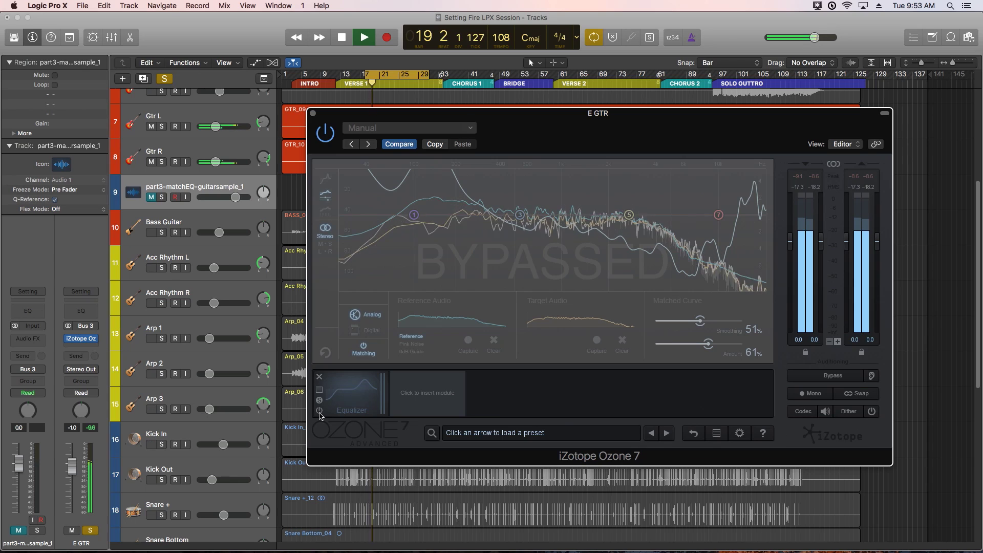
left_click(319, 412)
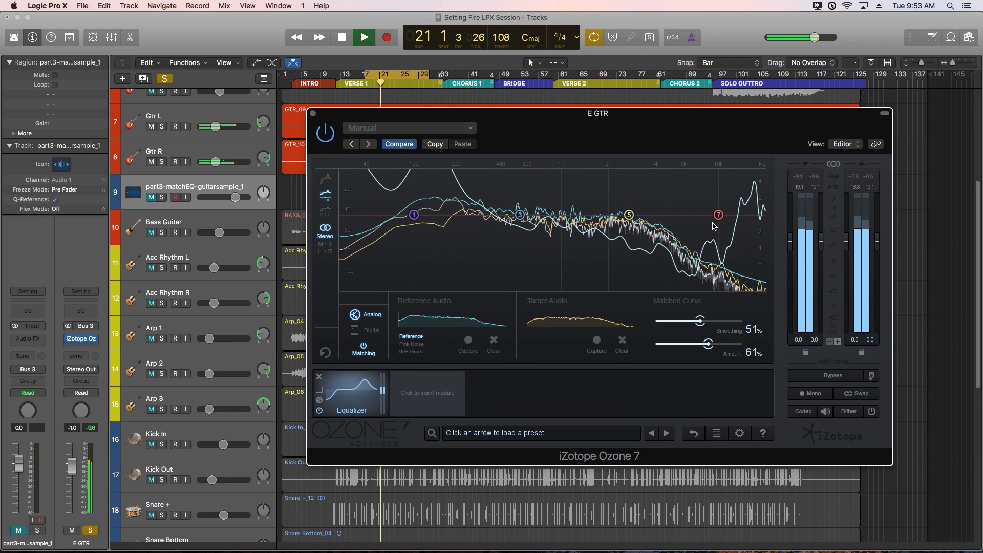
key("space")
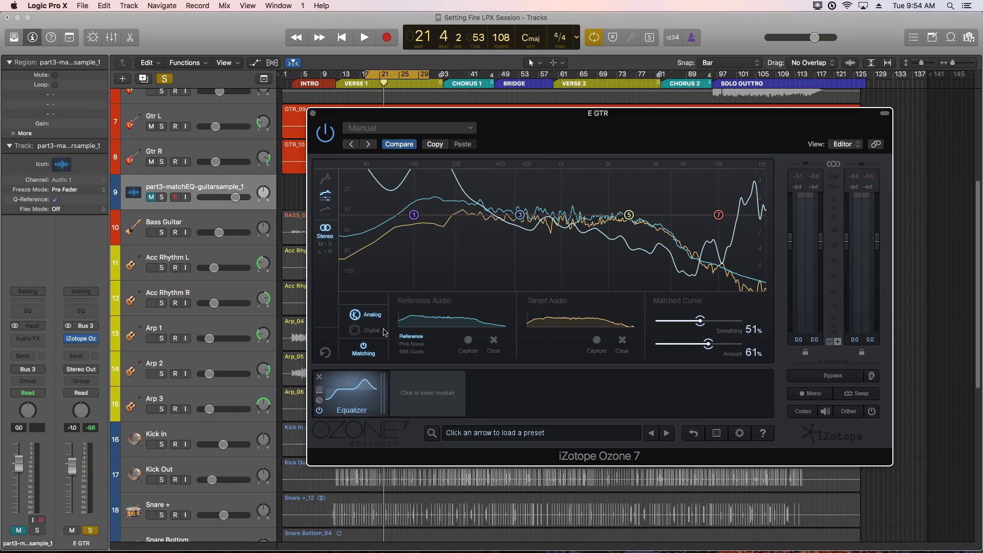
Step: Check the individual band settings, try Digital then Analog mode, and return to the matching view
left_click(377, 318)
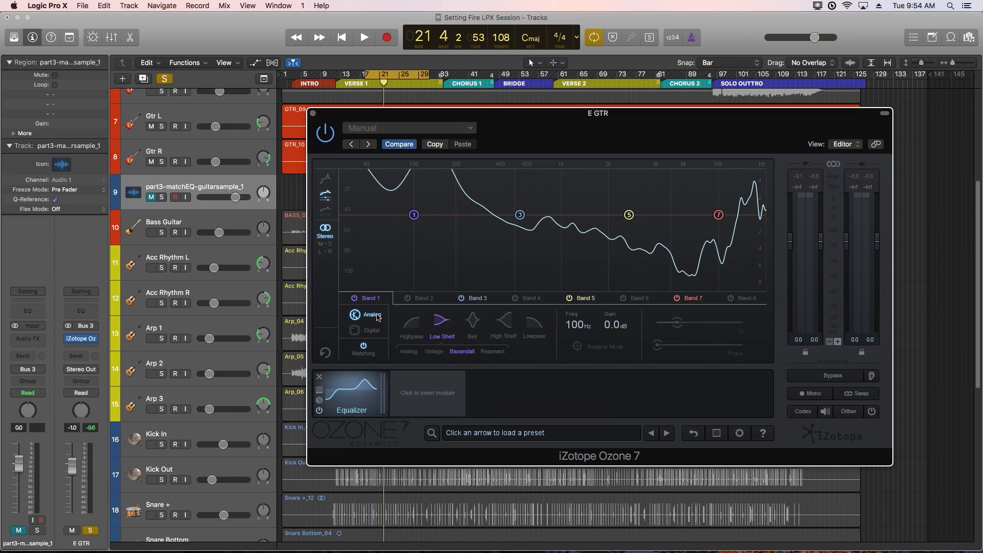
left_click(370, 330)
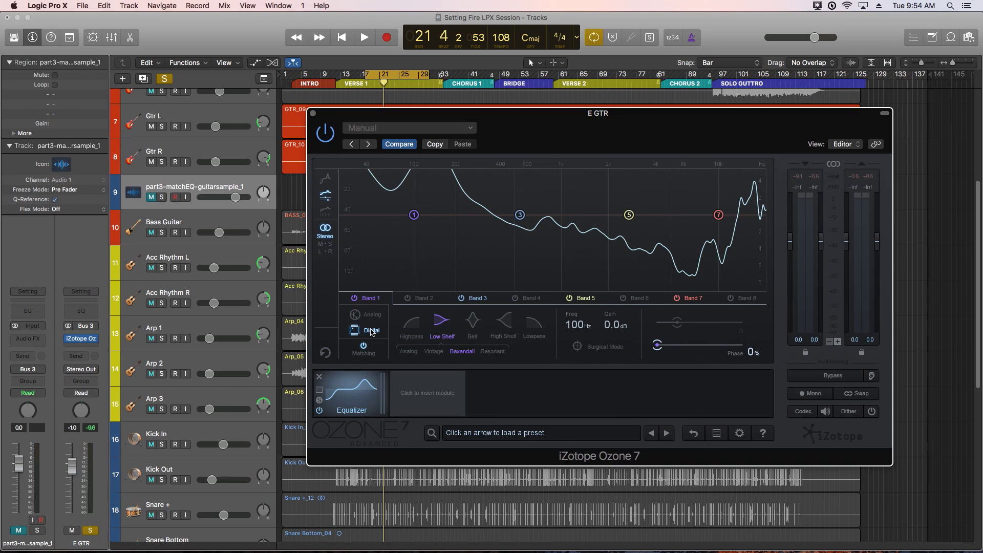
left_click(371, 315)
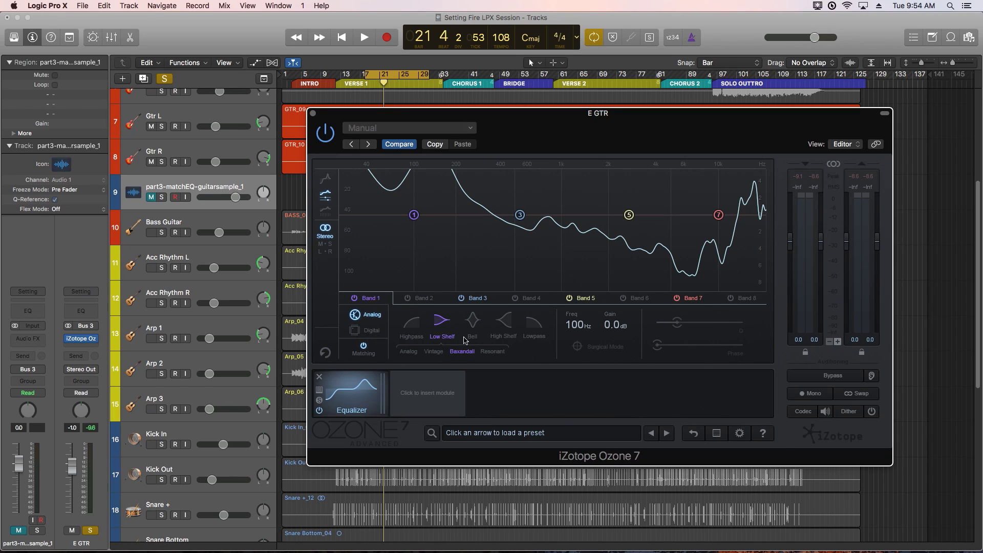
left_click(363, 351)
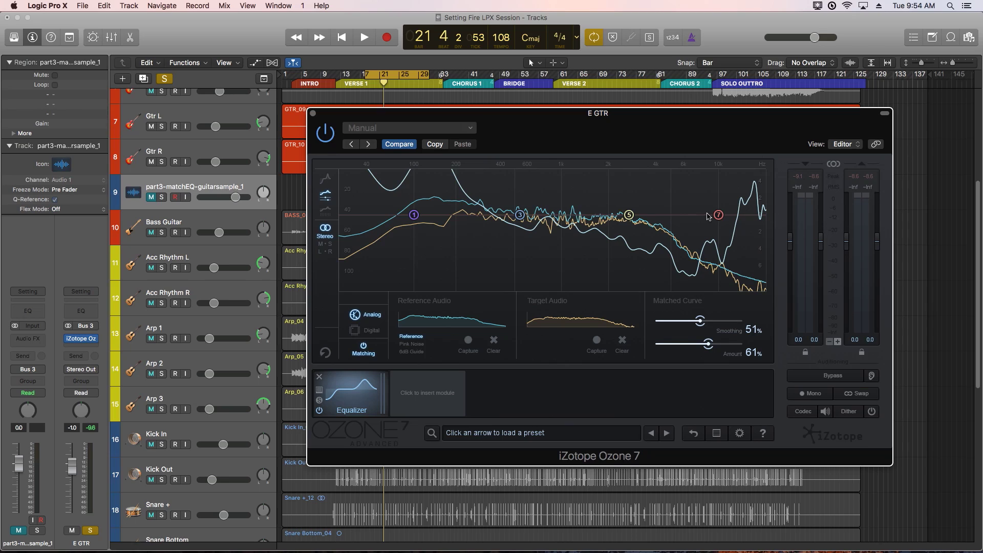
Step: Make band 7 a high-shelf cut near 3.3 kHz, dip band 1 near 28 Hz, boost band 5 near 6.5 kHz
left_click_drag(719, 216, 744, 244)
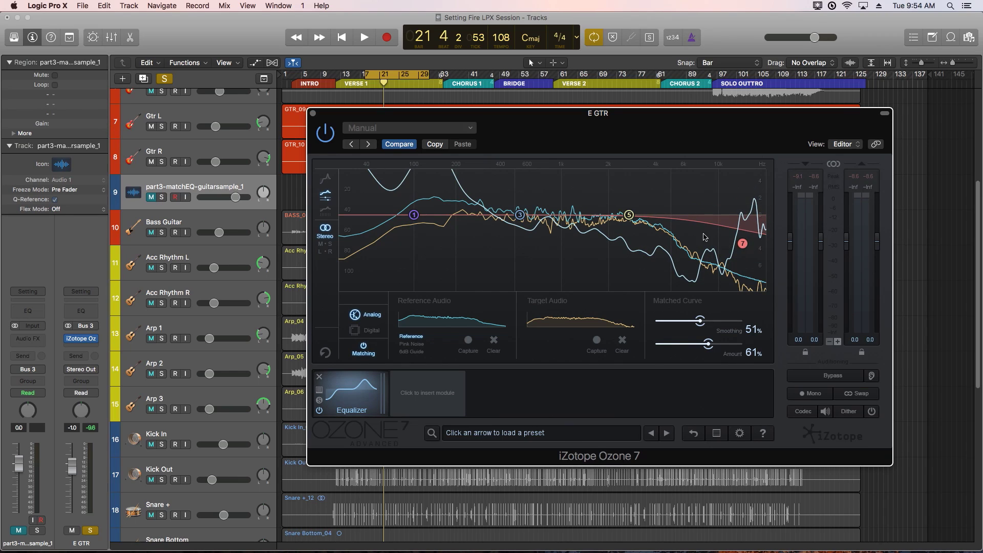
left_click_drag(412, 218, 382, 257)
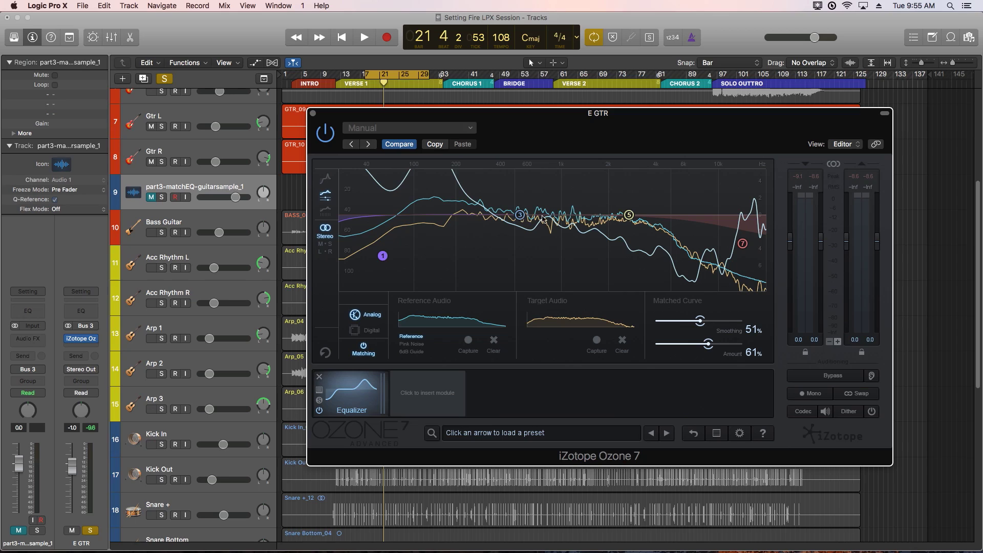
left_click_drag(629, 214, 685, 192)
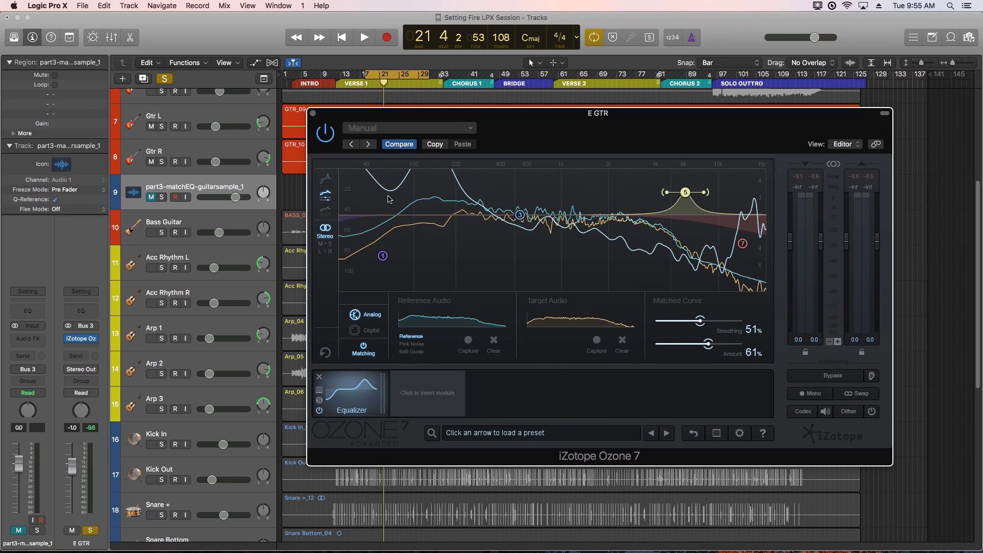